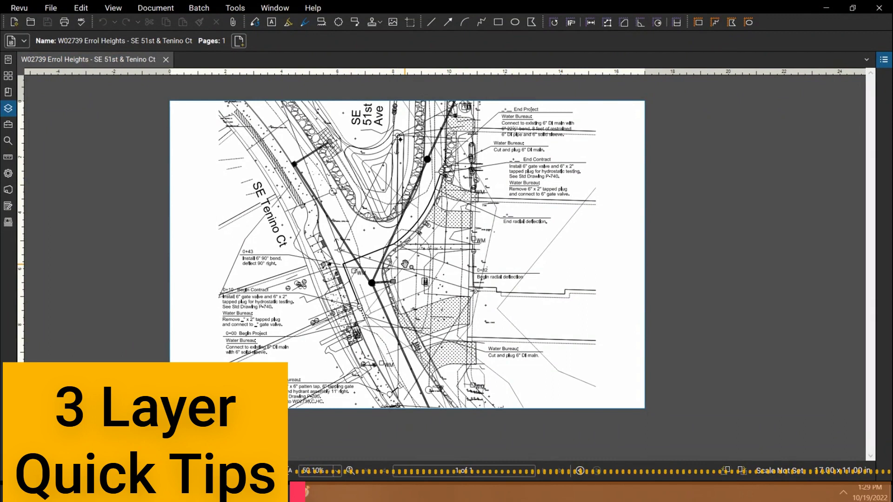
- Show the drawing's layer list, widen the drawing area, and collapse and hide the References layer group
{"action": "left_click", "coordinate": [8, 109]}
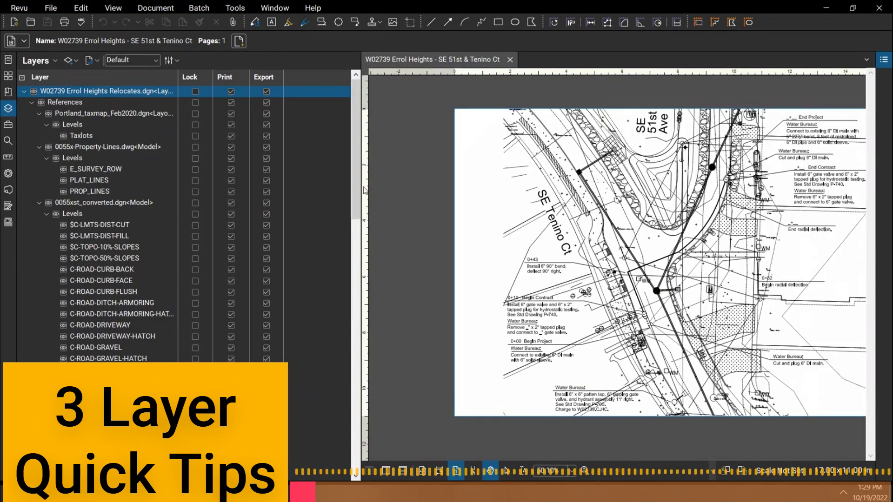
{"action": "left_click_drag", "start_coordinate": [364, 190], "coordinate": [300, 191]}
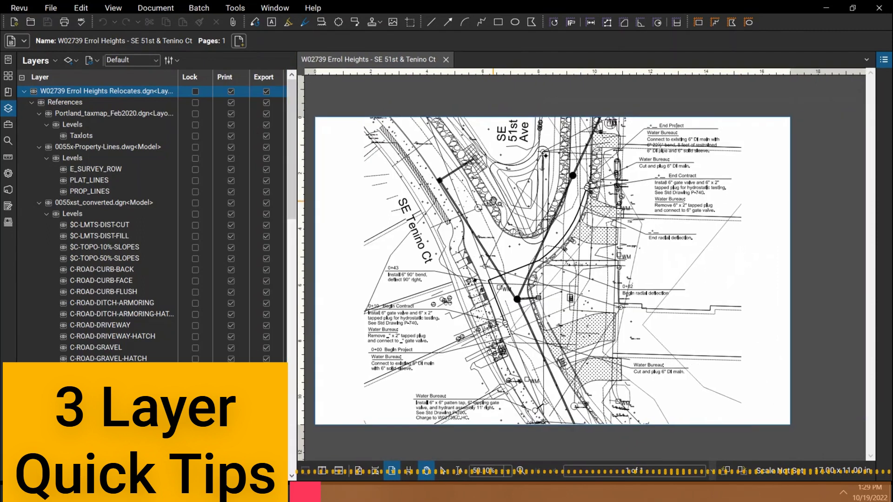
{"action": "left_click", "coordinate": [31, 102]}
{"action": "left_click", "coordinate": [41, 102]}
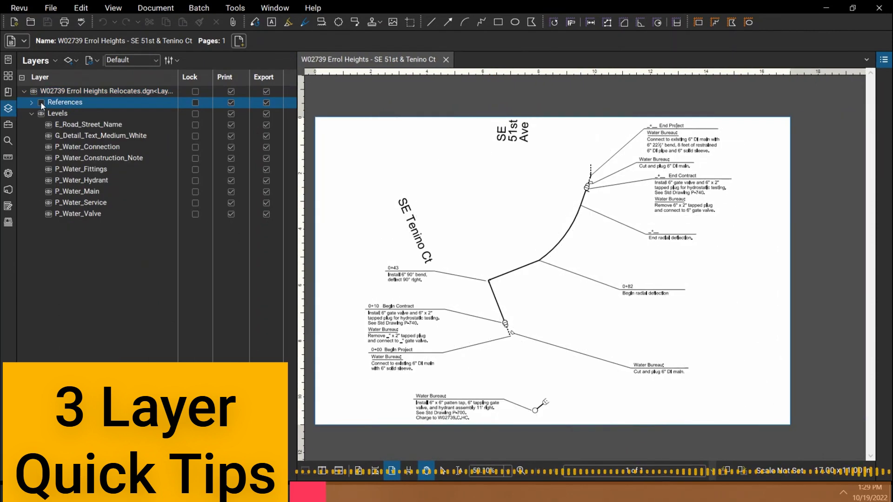
- Draw a polyline along the water main from the 0+10 gate valve through the bend to the End Contract valve
{"action": "left_click_drag", "start_coordinate": [587, 321], "coordinate": [559, 285]}
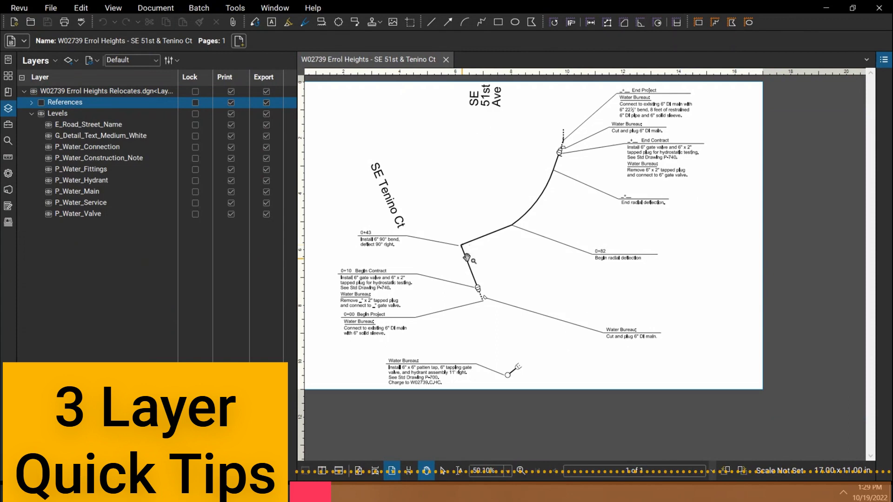
{"action": "key", "text": "shift+n"}
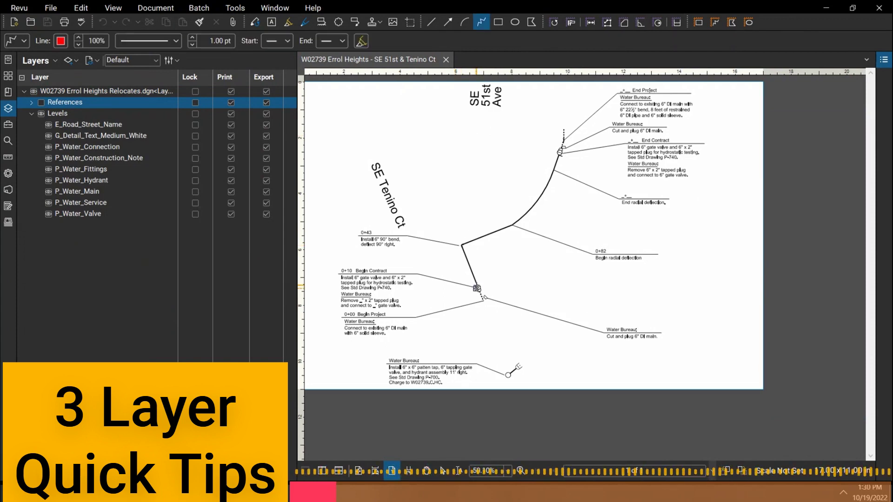
{"action": "left_click", "coordinate": [479, 287]}
{"action": "left_click", "coordinate": [462, 243]}
{"action": "left_click", "coordinate": [512, 226]}
{"action": "double_click", "coordinate": [558, 154]}
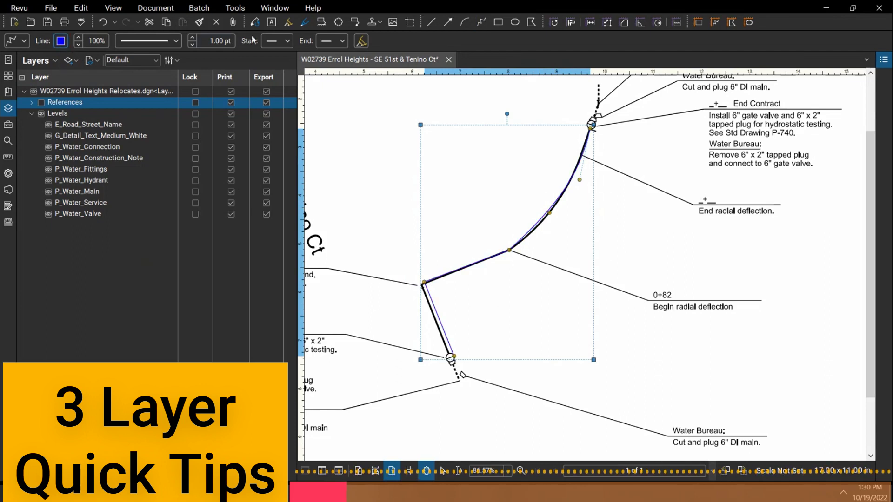
- Set the water main polyline's line width to 10 pt and its opacity to 50%
{"action": "left_click", "coordinate": [225, 41]}
{"action": "type", "text": "10"}
{"action": "key", "text": "Return"}
{"action": "left_click", "coordinate": [90, 36]}
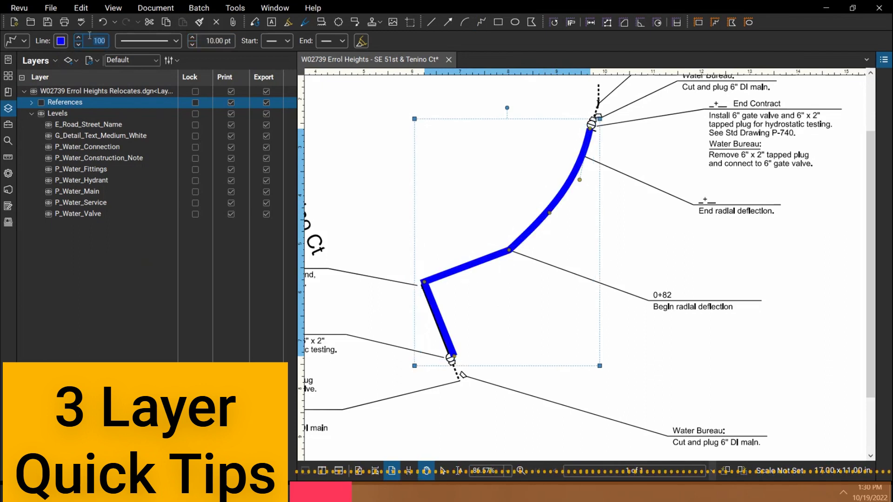
{"action": "type", "text": "50"}
{"action": "key", "text": "Return"}
{"action": "scroll", "coordinate": [831, 316], "scroll_direction": "down", "scroll_amount": 2}
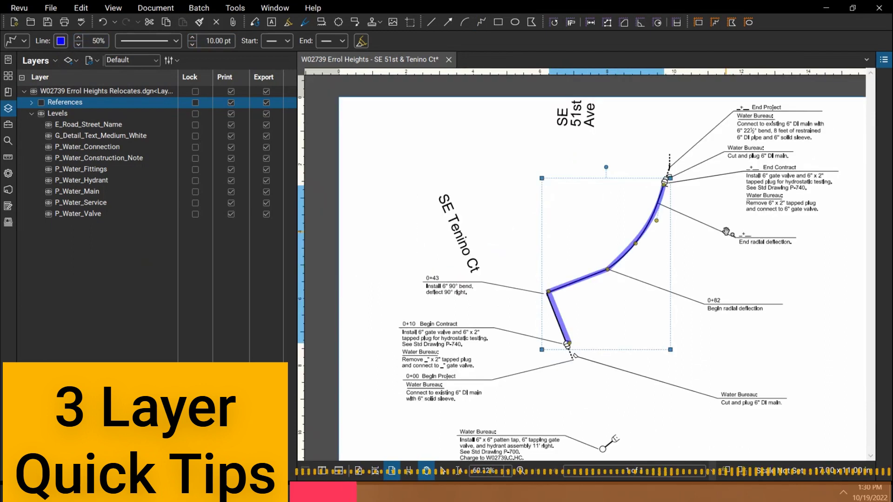
- Circle the lower valve, the 0+43 bend, the 0+82 deflection point and the upper valve freehand with the Pen tool
{"action": "left_click_drag", "start_coordinate": [727, 232], "coordinate": [701, 198]}
{"action": "left_click", "coordinate": [697, 223]}
{"action": "scroll", "coordinate": [583, 215], "scroll_direction": "down", "scroll_amount": 1}
{"action": "key", "text": "p"}
{"action": "mouse_move", "coordinate": [531, 241]}
{"action": "left_mouse_down"}
{"action": "mouse_move", "coordinate": [527, 262]}
{"action": "mouse_move", "coordinate": [530, 241]}
{"action": "left_mouse_up"}
{"action": "left_click_drag", "start_coordinate": [561, 283], "coordinate": [561, 292]}
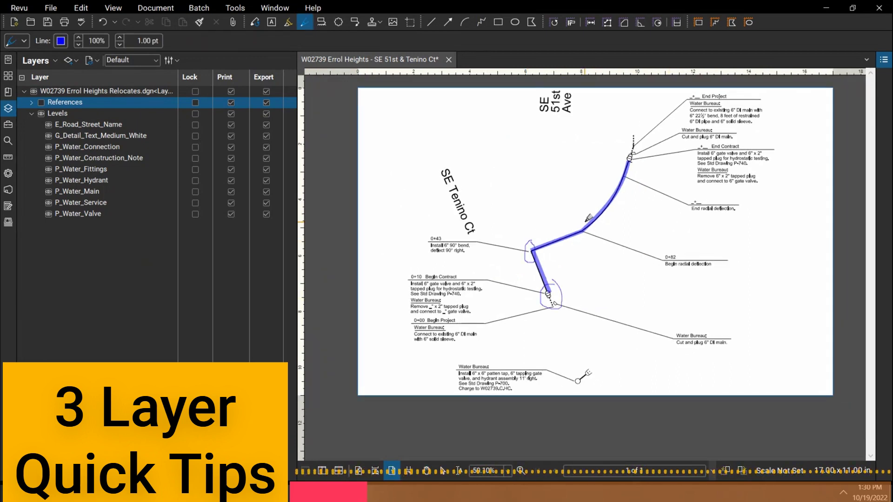
{"action": "left_click_drag", "start_coordinate": [582, 222], "coordinate": [578, 242]}
{"action": "left_click_drag", "start_coordinate": [626, 148], "coordinate": [625, 166]}
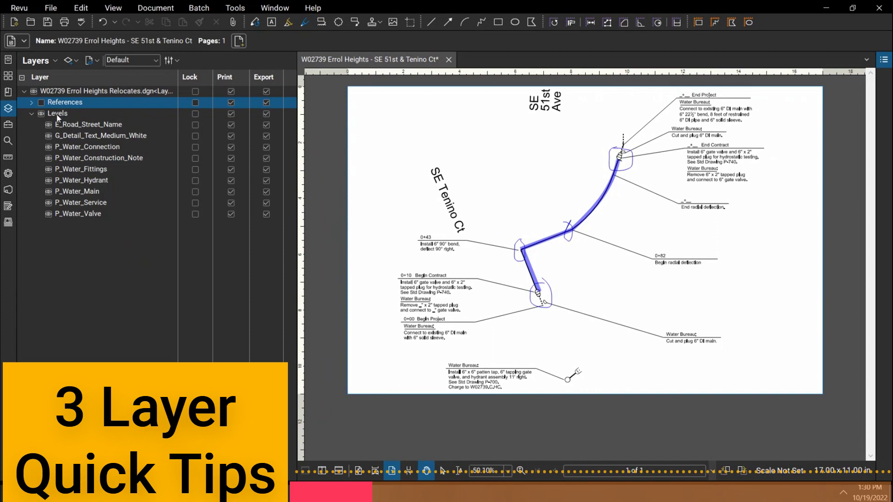
- Make the References layer group visible again and inspect the marked-up water main against the background drawing
{"action": "left_click", "coordinate": [41, 103]}
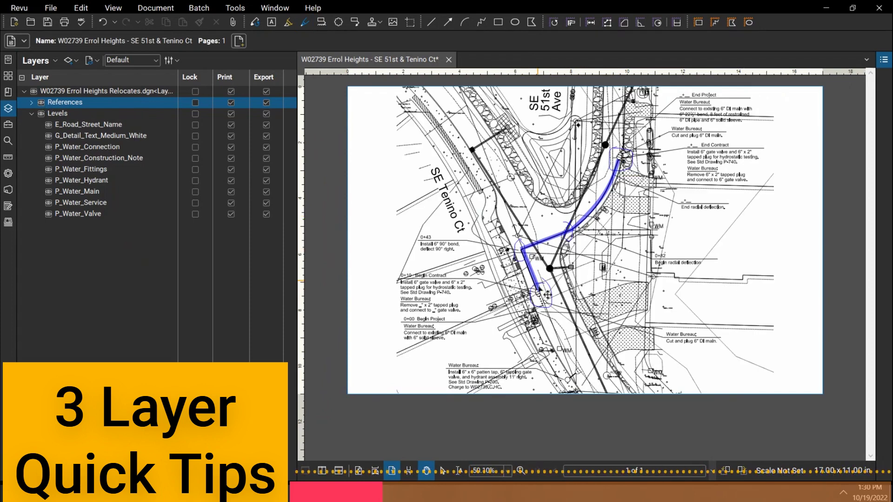
{"action": "scroll", "coordinate": [550, 270], "scroll_direction": "up", "scroll_amount": 2}
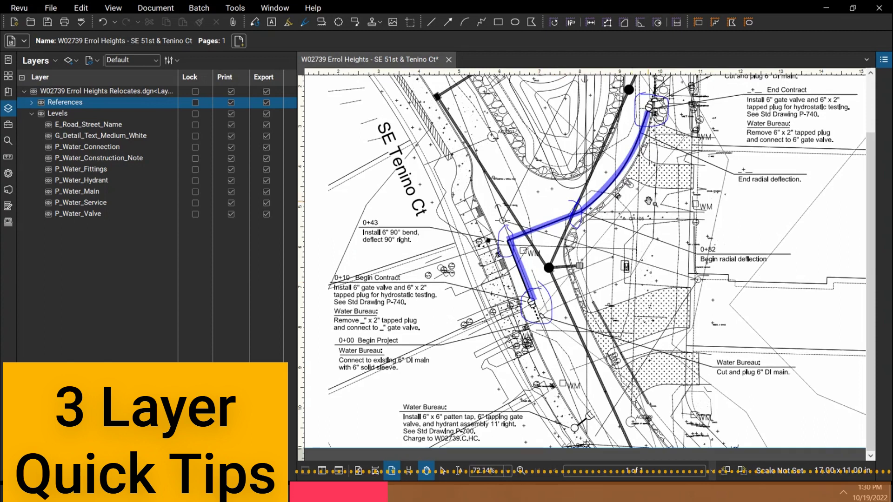
{"action": "scroll", "coordinate": [648, 201], "scroll_direction": "down", "scroll_amount": 1}
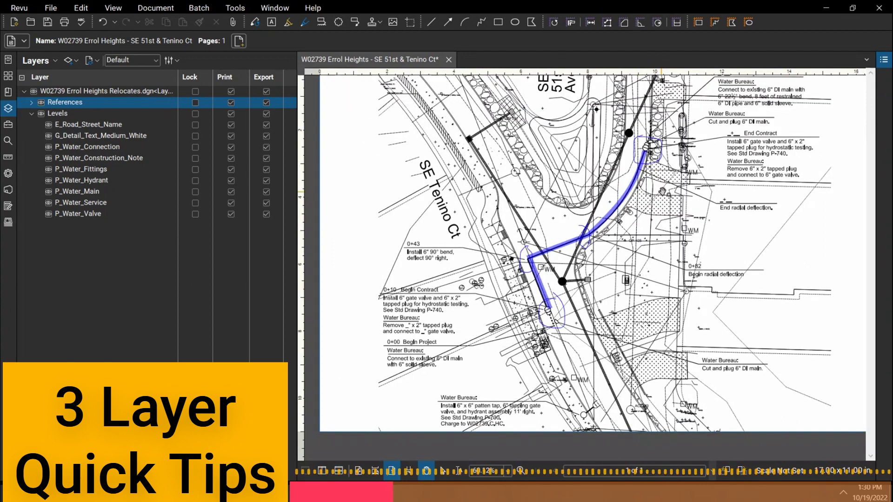
{"action": "left_click_drag", "start_coordinate": [664, 190], "coordinate": [659, 207]}
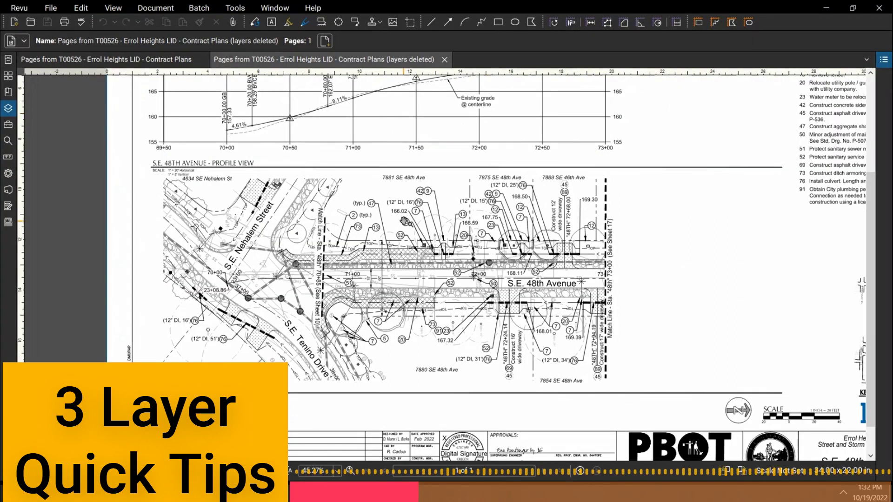
- In the layers-deleted contract plans, label three manholes at the Nehalem and Tenino intersection with red callouts "MH A5", "MH A3" and "MH A2"
{"action": "left_click", "coordinate": [622, 23]}
{"action": "key", "text": "q"}
{"action": "scroll", "coordinate": [296, 263], "scroll_direction": "up", "scroll_amount": 3}
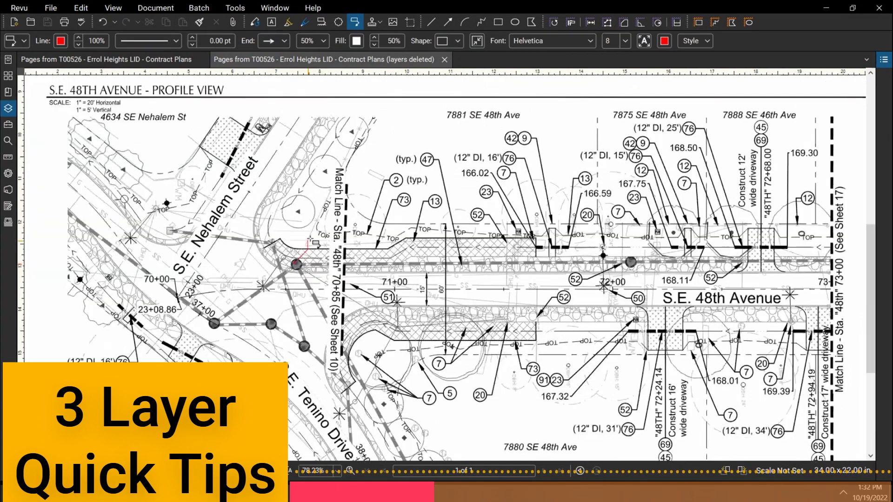
{"action": "left_click", "coordinate": [296, 264]}
{"action": "left_click", "coordinate": [318, 233]}
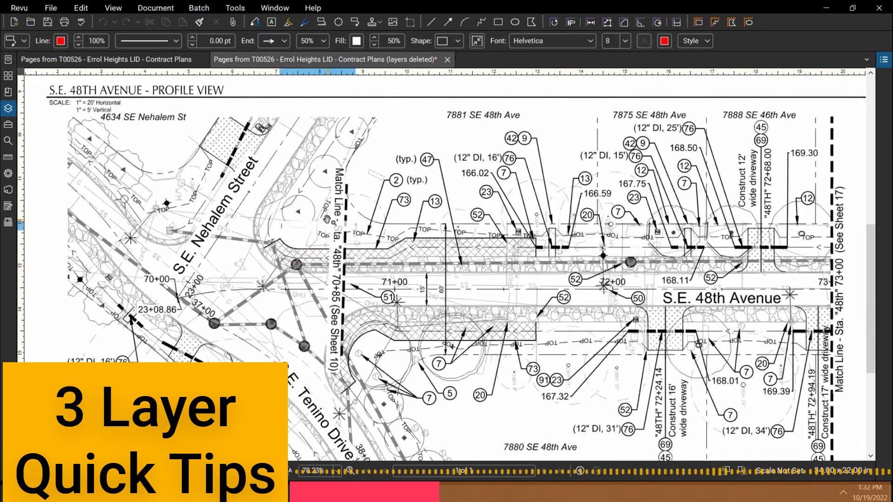
{"action": "type", "text": "MH A6"}
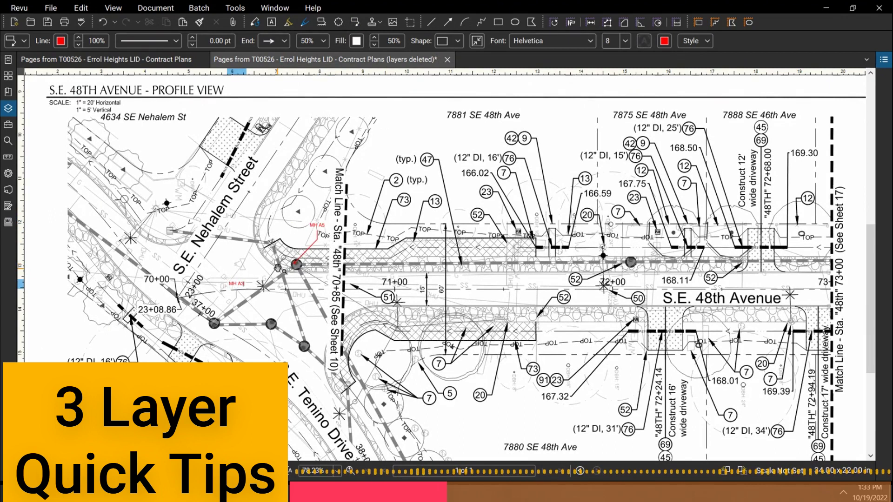
{"action": "left_click", "coordinate": [263, 221]}
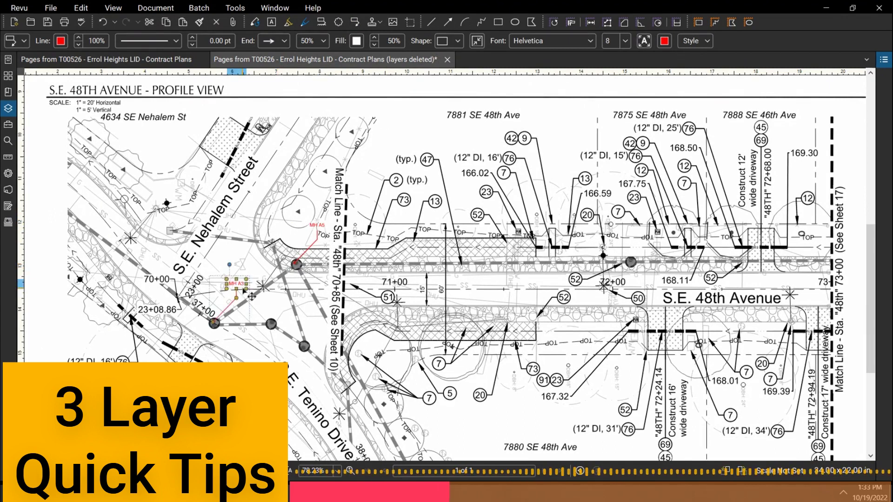
{"action": "left_click_drag", "start_coordinate": [242, 285], "coordinate": [276, 351]}
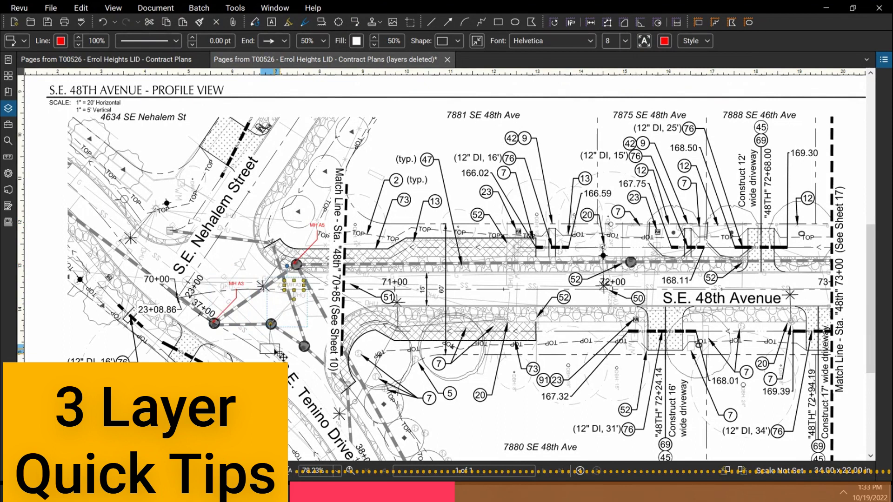
- Add a new layer named "Paynote 10.19" to the document
{"action": "left_click", "coordinate": [8, 108]}
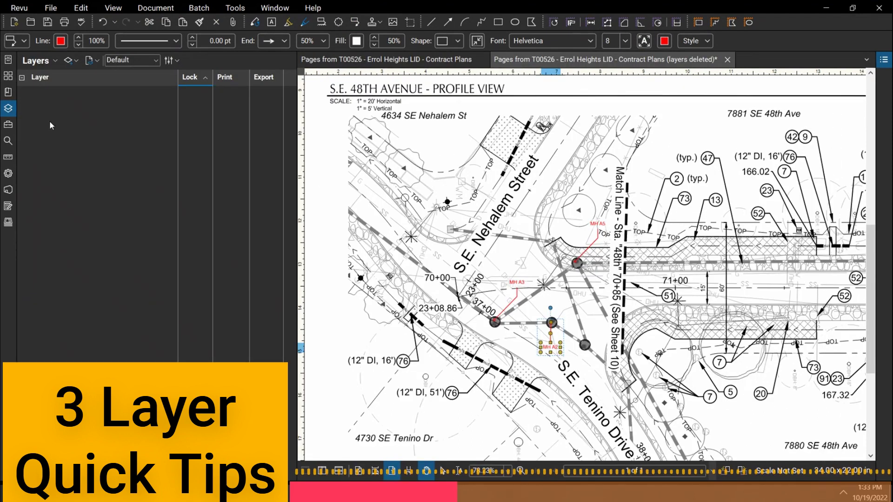
{"action": "left_click", "coordinate": [70, 60]}
{"action": "left_click", "coordinate": [93, 74]}
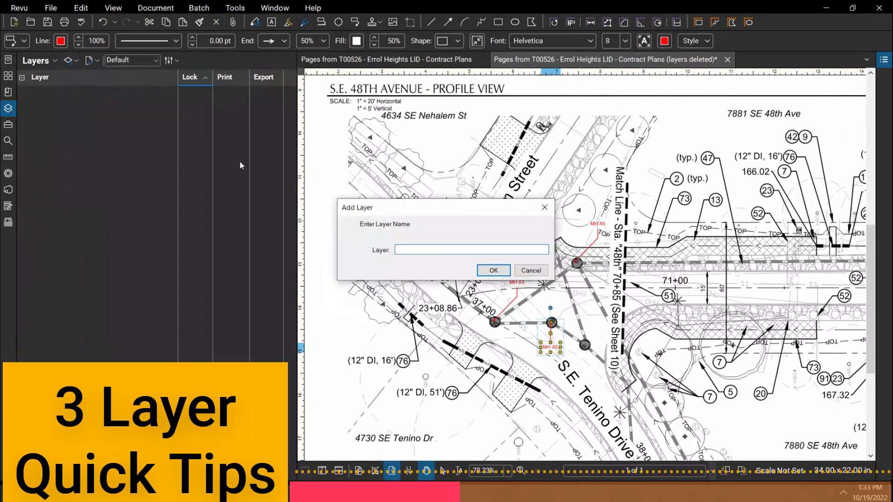
{"action": "type", "text": "Proposed"}
- Assign the three red manhole callouts to the Paynote 10.19 layer and deselect them
{"action": "right_click", "coordinate": [579, 207]}
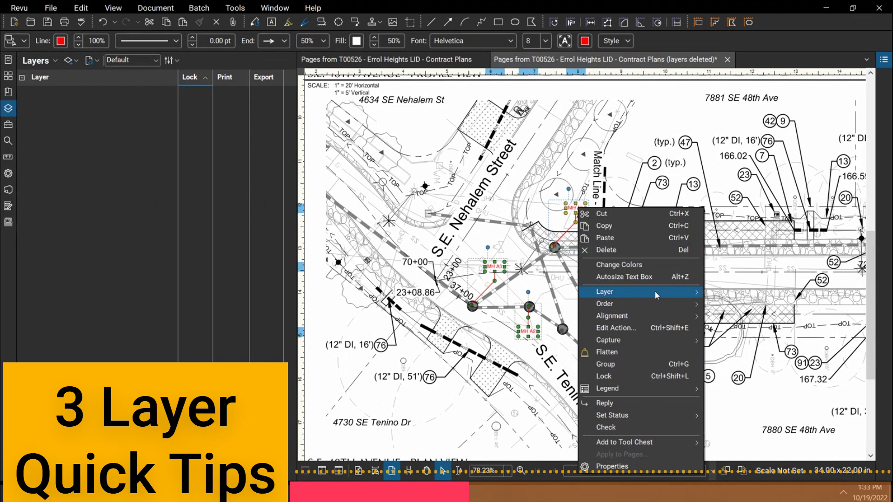
{"action": "mouse_move", "coordinate": [655, 296]}
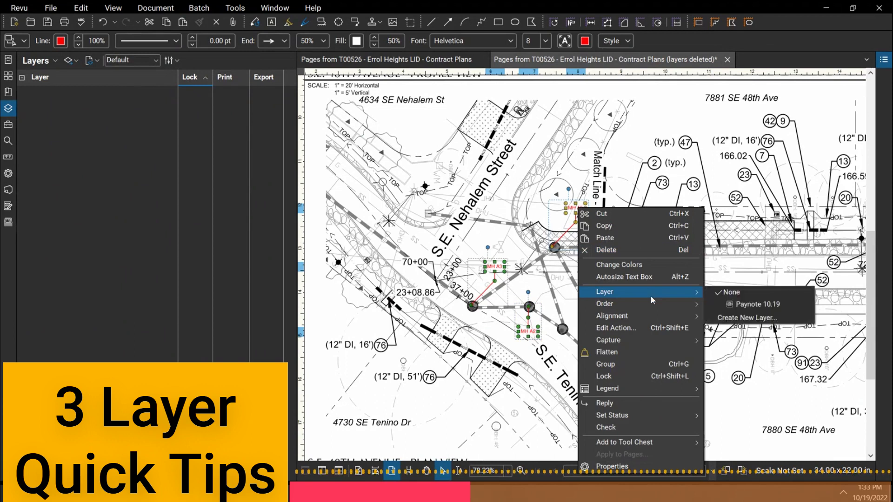
{"action": "left_click", "coordinate": [741, 305]}
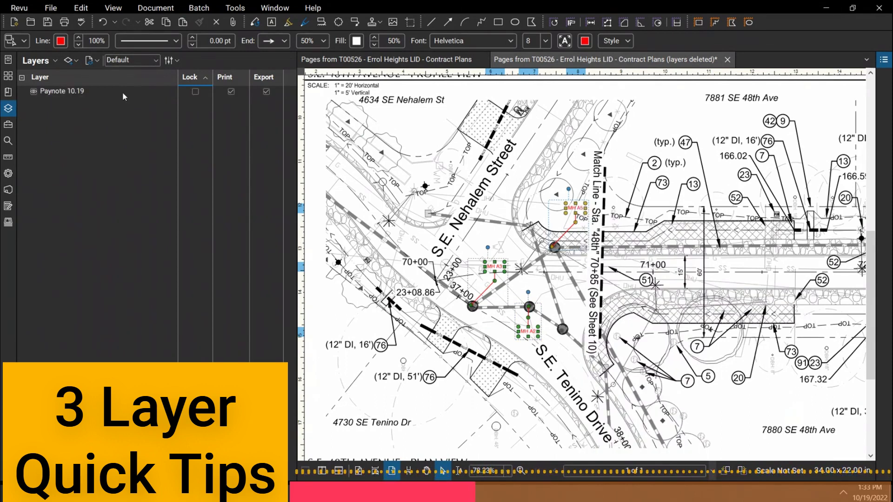
{"action": "left_click", "coordinate": [35, 92]}
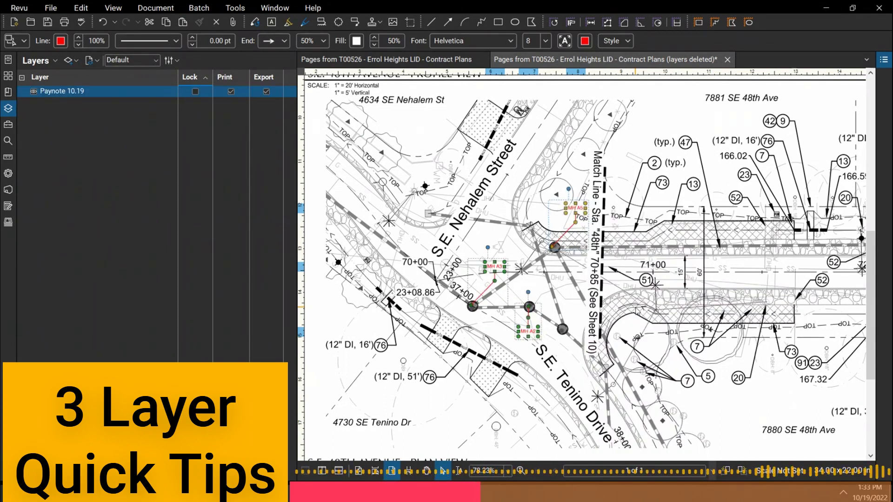
{"action": "left_click", "coordinate": [635, 307]}
- Add a second layer named "Paynote 11.1" and make it the markup layer
{"action": "left_click", "coordinate": [76, 61]}
{"action": "left_click", "coordinate": [76, 60]}
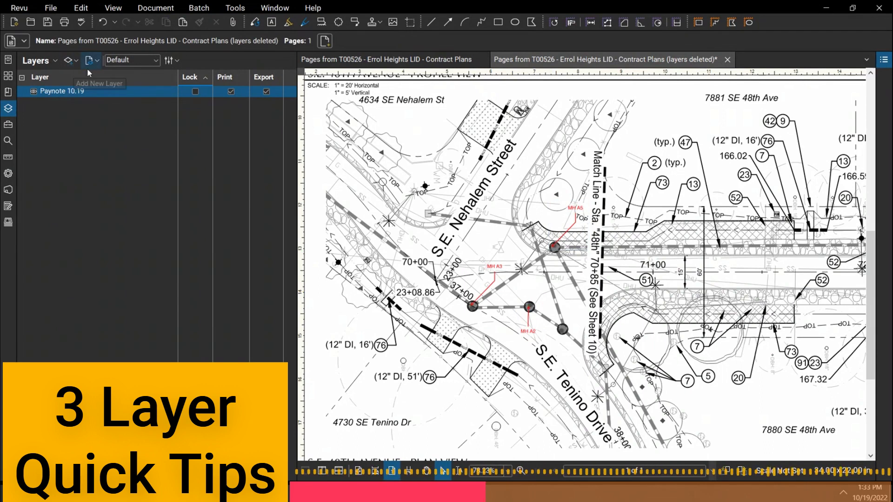
{"action": "left_click", "coordinate": [78, 61]}
{"action": "left_click", "coordinate": [93, 85]}
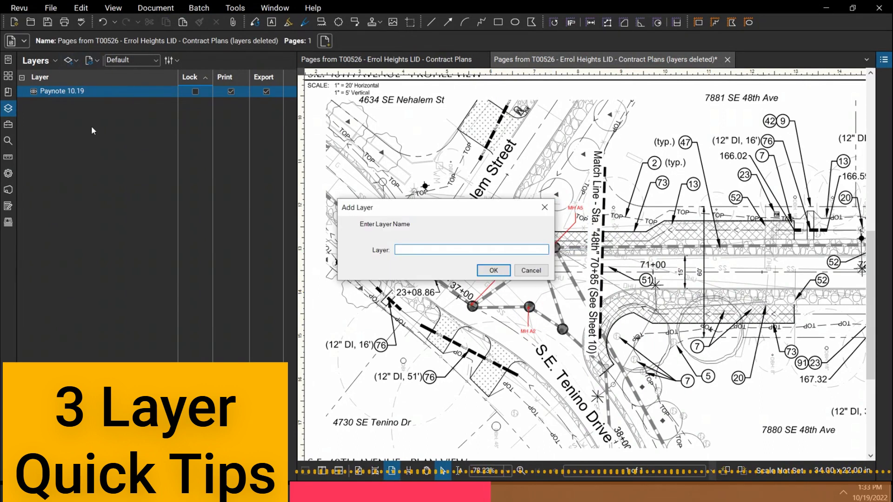
{"action": "type", "text": "Paynote 11.1"}
{"action": "key", "text": "Return"}
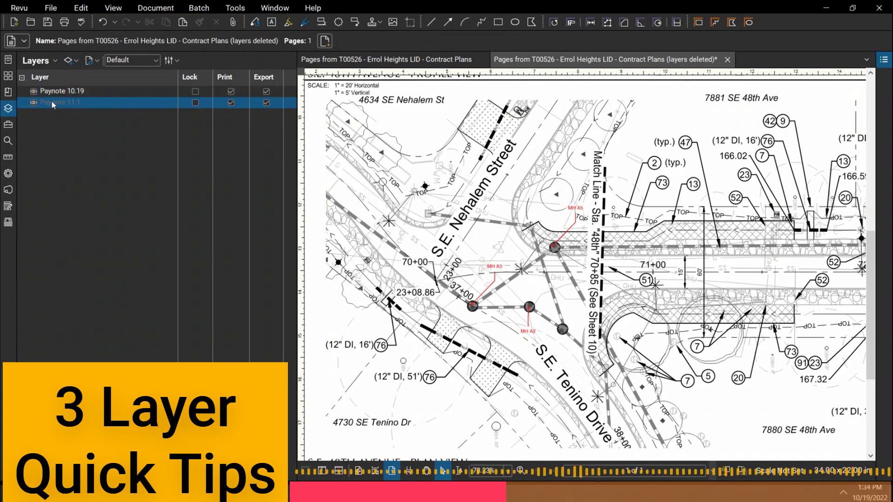
{"action": "right_click", "coordinate": [61, 103]}
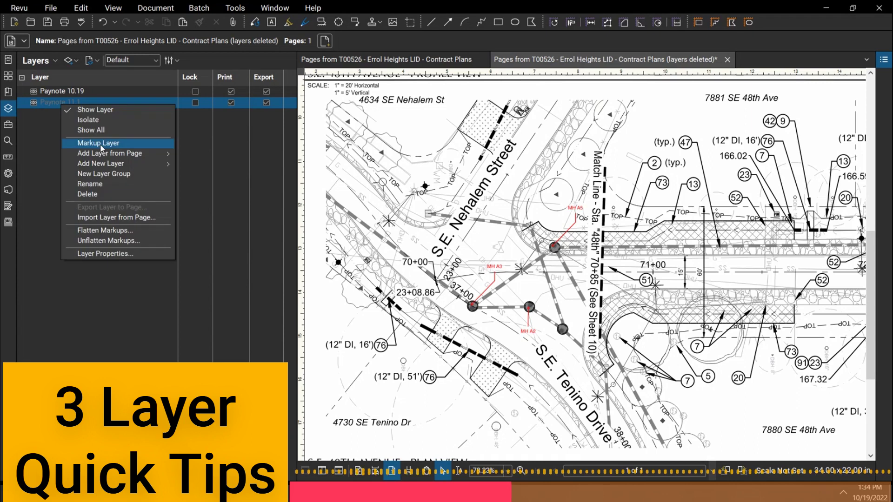
{"action": "left_click", "coordinate": [99, 143]}
- Label the remaining manhole southeast of MH A2, beside the match line, with a blue callout reading "MH A4"
{"action": "scroll", "coordinate": [541, 244], "scroll_direction": "down", "scroll_amount": 1}
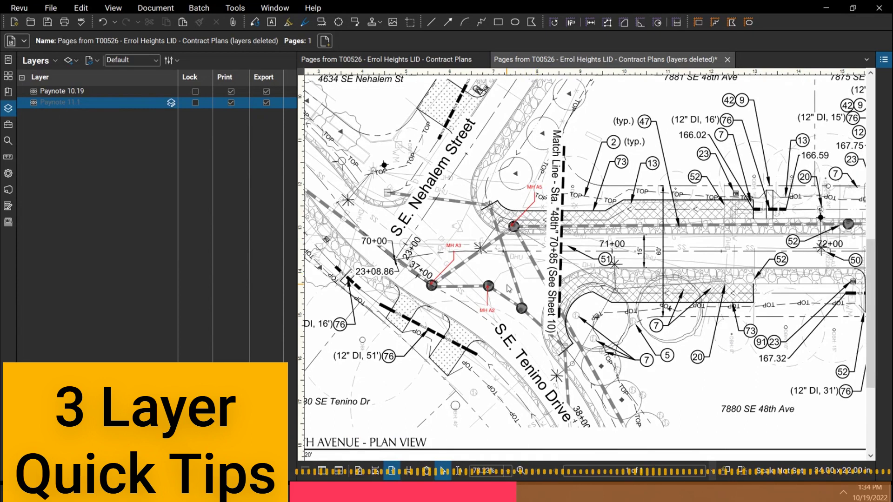
{"action": "scroll", "coordinate": [509, 288], "scroll_direction": "up", "scroll_amount": 3}
{"action": "key", "text": "a"}
{"action": "left_click", "coordinate": [522, 308]}
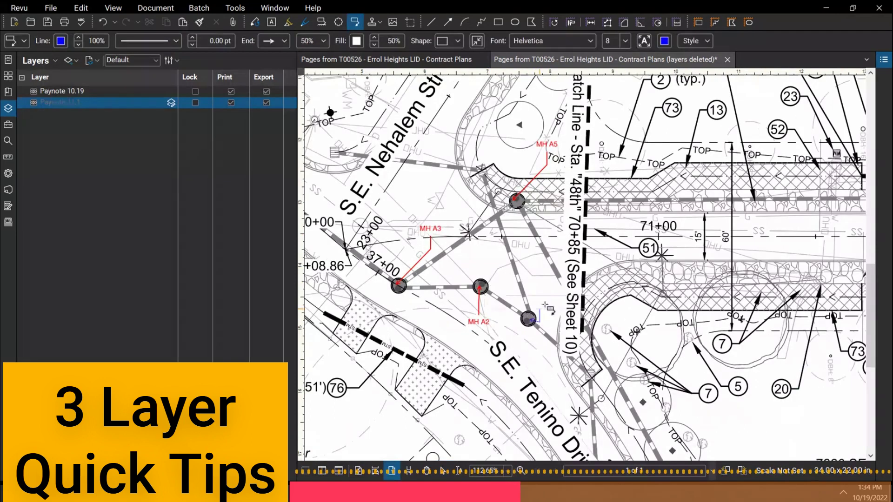
{"action": "left_click", "coordinate": [573, 297]}
{"action": "type", "text": "Mah"}
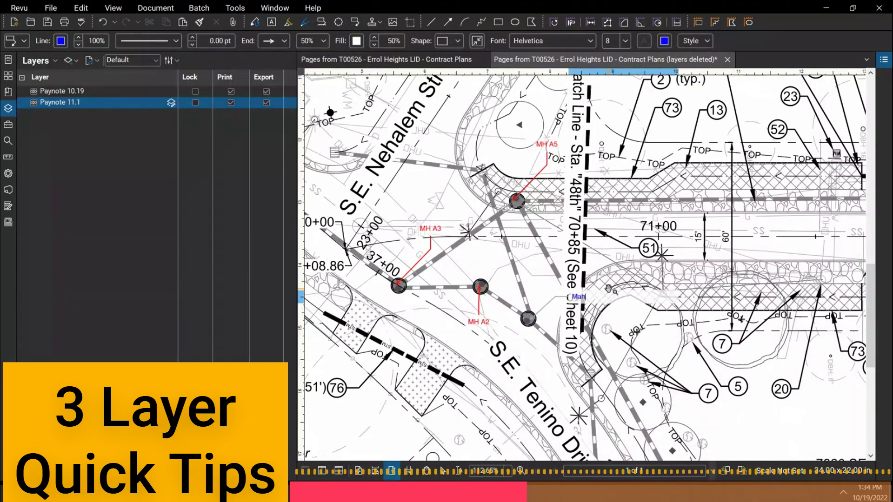
{"action": "key", "text": "BackSpace"}
{"action": "key", "text": "BackSpace"}
{"action": "type", "text": "H A4"}
{"action": "left_click_drag", "start_coordinate": [639, 313], "coordinate": [559, 239]}
{"action": "scroll", "coordinate": [559, 240], "scroll_direction": "down", "scroll_amount": 2}
{"action": "left_click_drag", "start_coordinate": [559, 194], "coordinate": [541, 221]}
{"action": "left_click", "coordinate": [541, 221]}
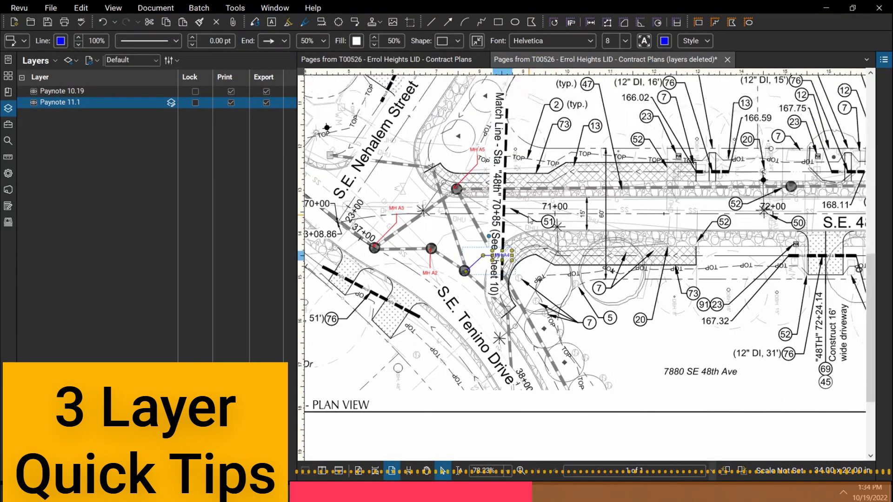
- Toggle the Paynote 11.1 and Paynote 10.19 layers off and on to check which markups each contains
{"action": "scroll", "coordinate": [528, 218], "scroll_direction": "up", "scroll_amount": 2}
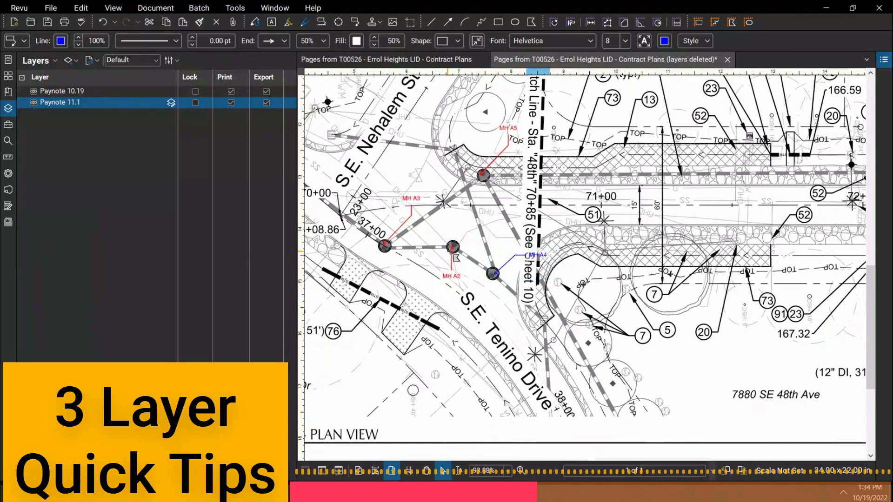
{"action": "left_click", "coordinate": [34, 102]}
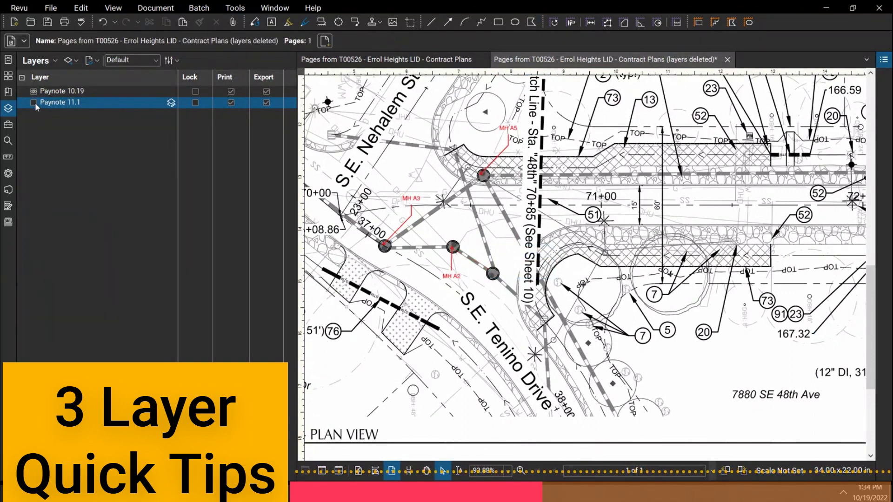
{"action": "left_click", "coordinate": [34, 102]}
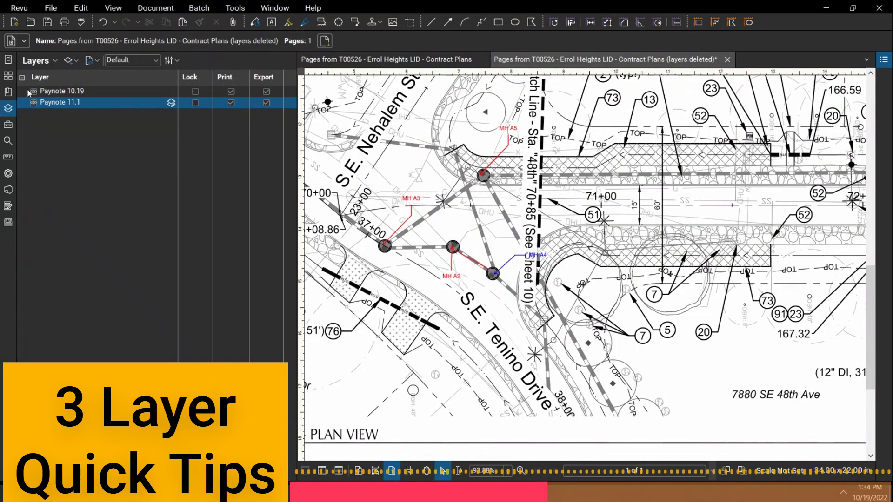
{"action": "left_click", "coordinate": [34, 91]}
{"action": "left_click", "coordinate": [34, 91]}
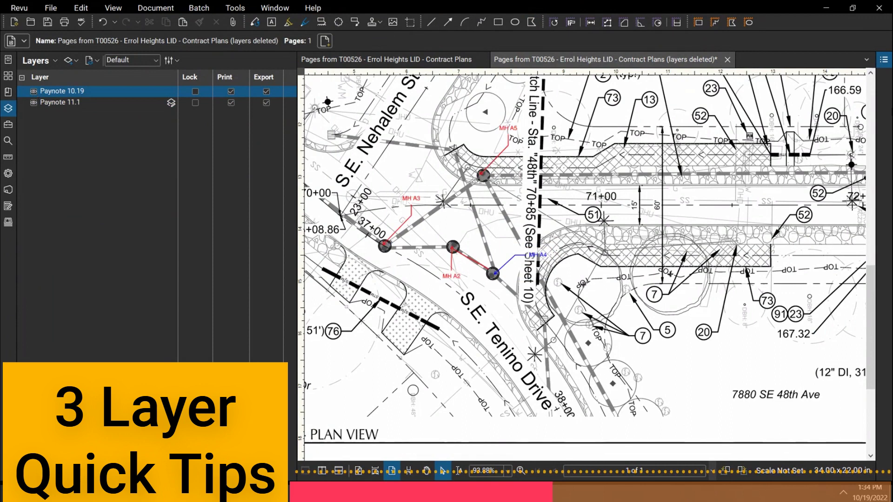
- Sort the markups list by layer to review which markups belong to each Paynote layer, and close the list
{"action": "left_click", "coordinate": [883, 59]}
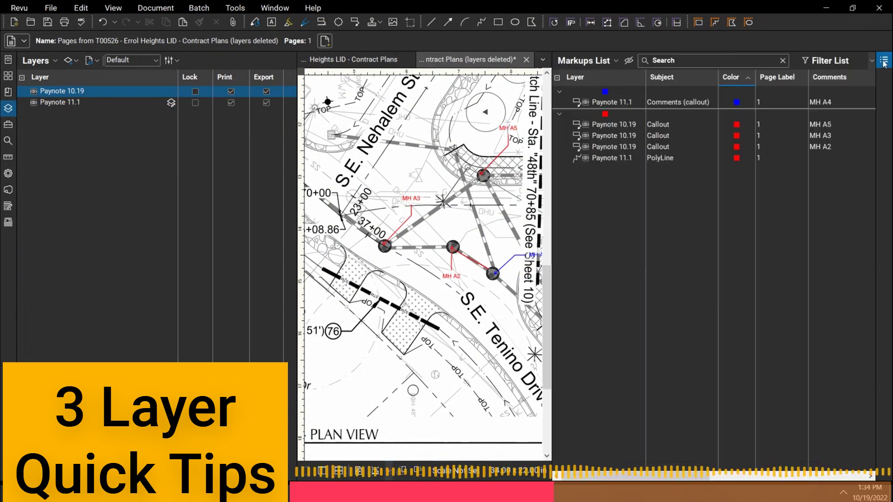
{"action": "left_click", "coordinate": [581, 78]}
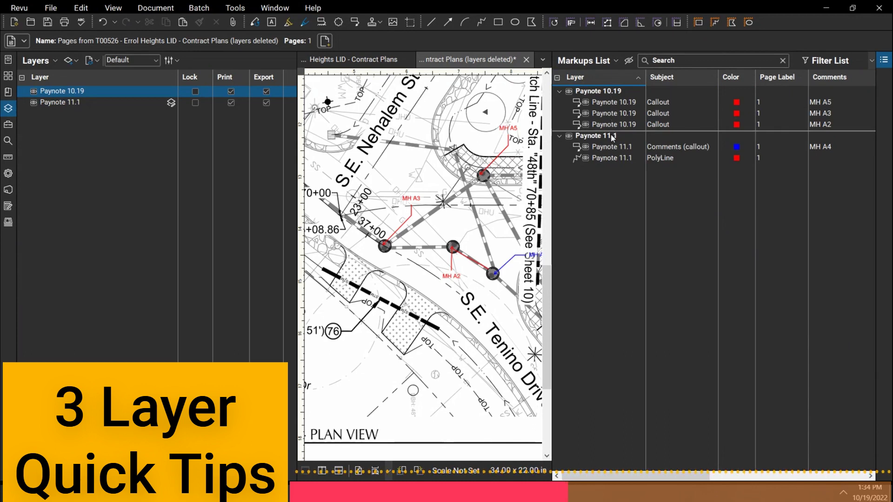
{"action": "left_click", "coordinate": [883, 60]}
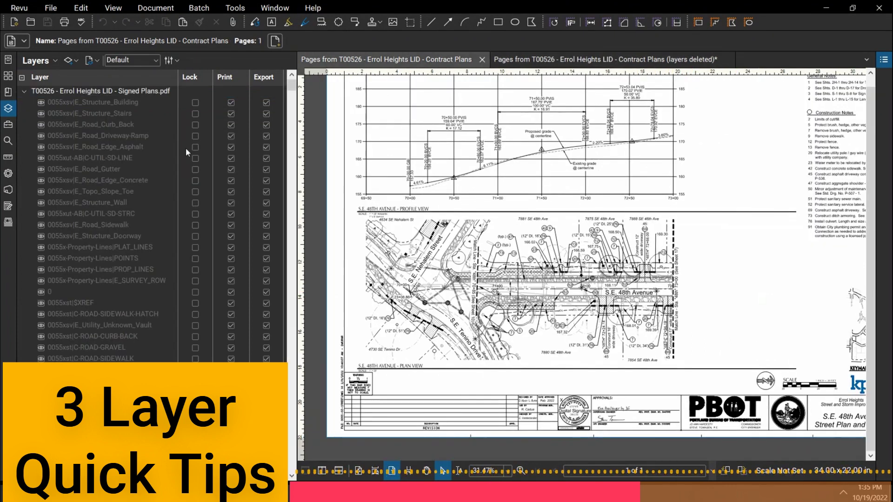
- Look through the layers of the original contract plans PDF and collapse all of its layer groups
{"action": "scroll", "coordinate": [137, 209], "scroll_direction": "down", "scroll_amount": 10}
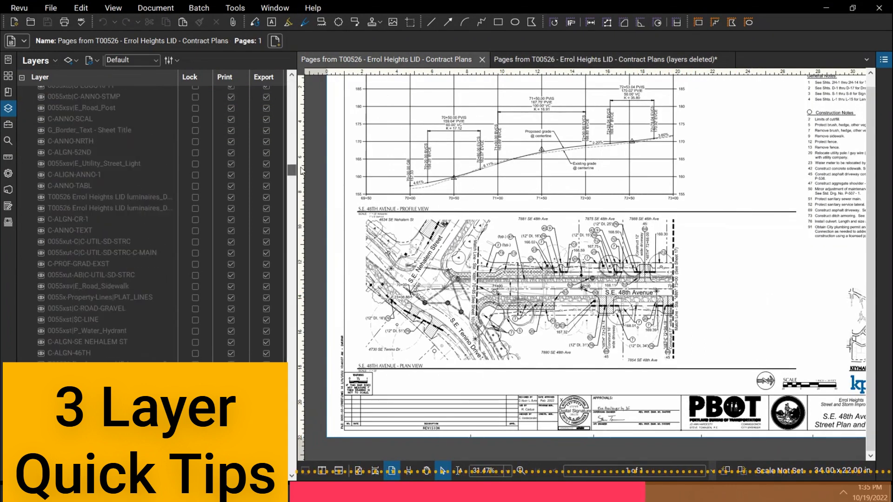
{"action": "left_click_drag", "start_coordinate": [284, 108], "coordinate": [282, 86]}
{"action": "scroll", "coordinate": [283, 86], "scroll_direction": "up", "scroll_amount": 3}
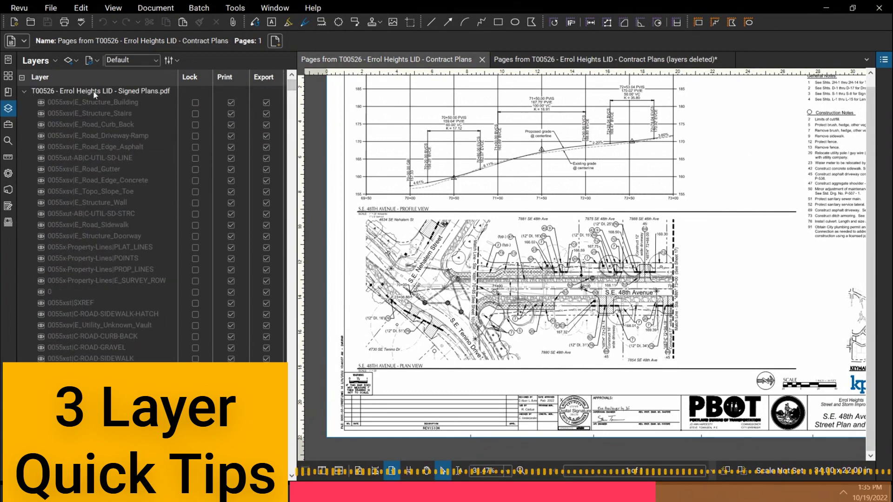
{"action": "left_click", "coordinate": [24, 91]}
{"action": "left_click", "coordinate": [23, 102]}
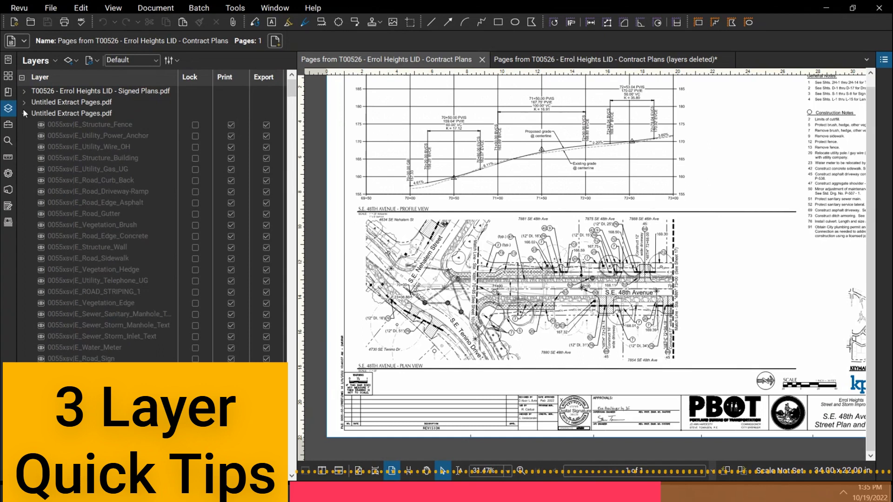
{"action": "left_click", "coordinate": [24, 113]}
{"action": "left_click", "coordinate": [24, 125]}
{"action": "left_click", "coordinate": [42, 135]}
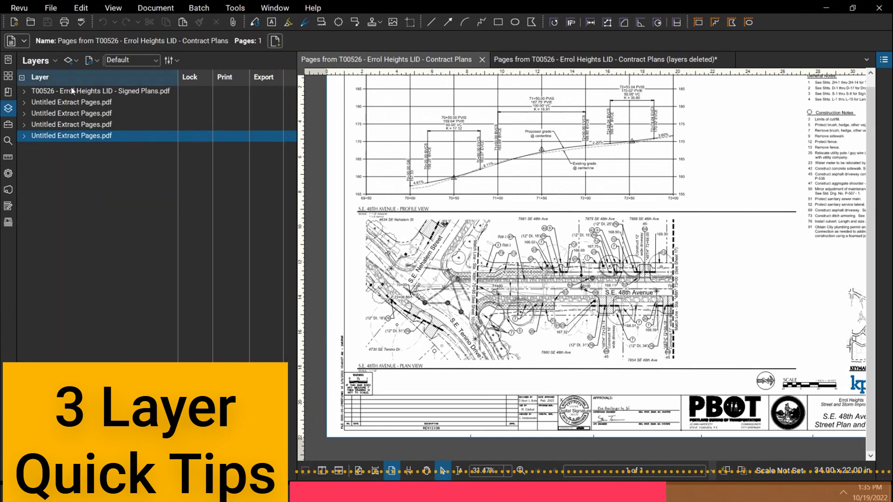
- Delete all five layer groups from the contract plans while keeping their page content and annotations, and check the sheet
{"action": "right_click", "coordinate": [71, 91]}
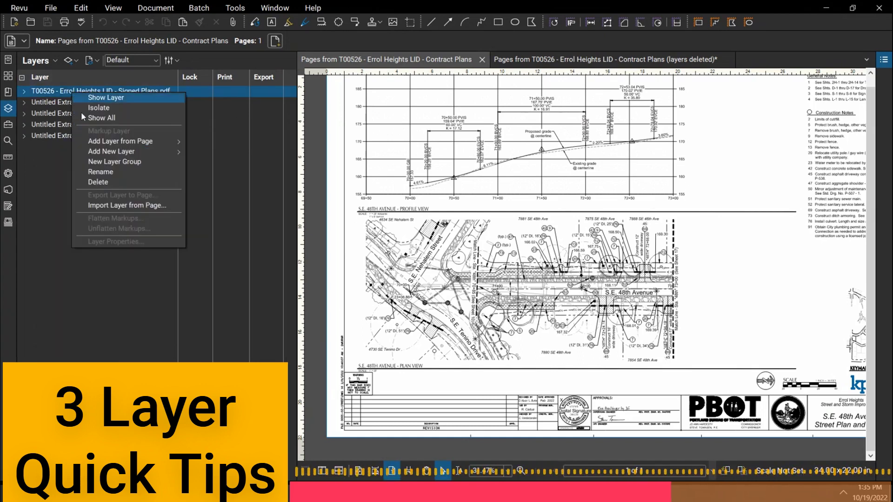
{"action": "left_click", "coordinate": [57, 159]}
{"action": "key", "text": "ctrl+a"}
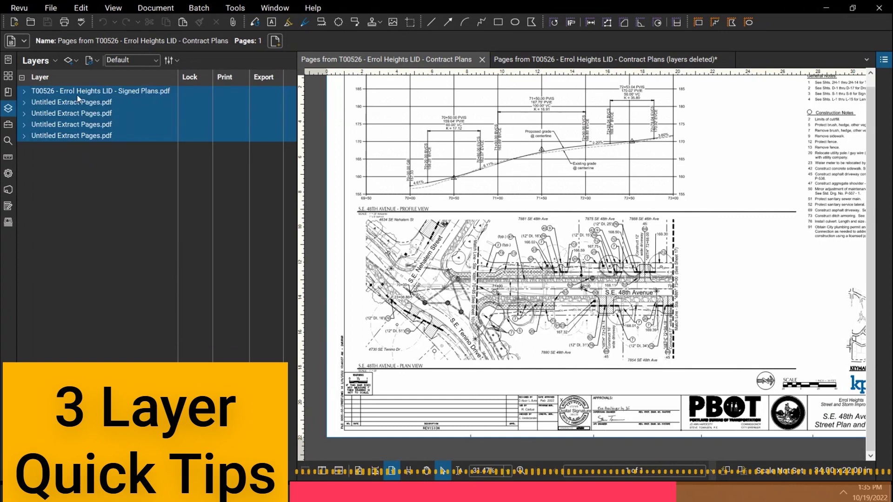
{"action": "right_click", "coordinate": [79, 97]}
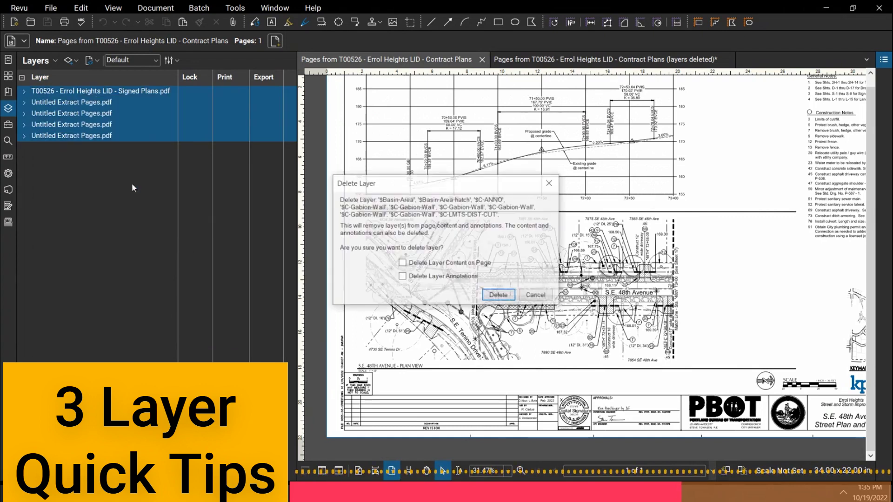
{"action": "left_click", "coordinate": [132, 183]}
{"action": "left_click", "coordinate": [498, 295]}
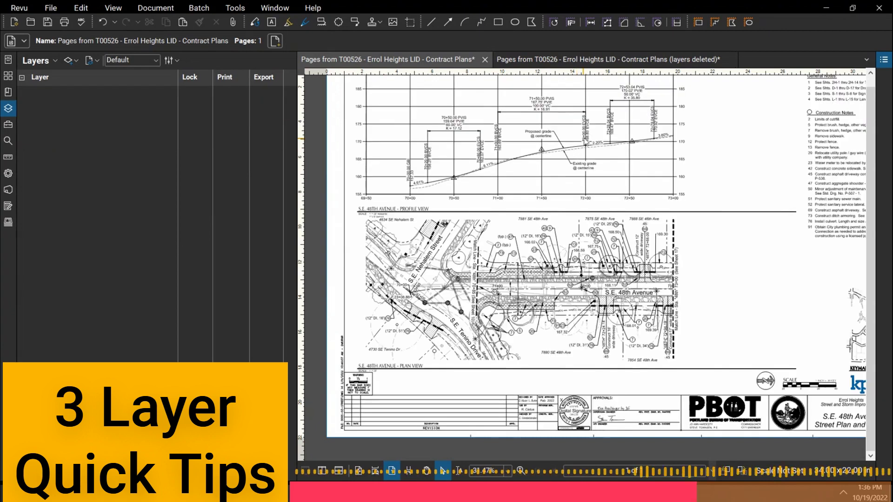
{"action": "left_click_drag", "start_coordinate": [630, 167], "coordinate": [606, 179]}
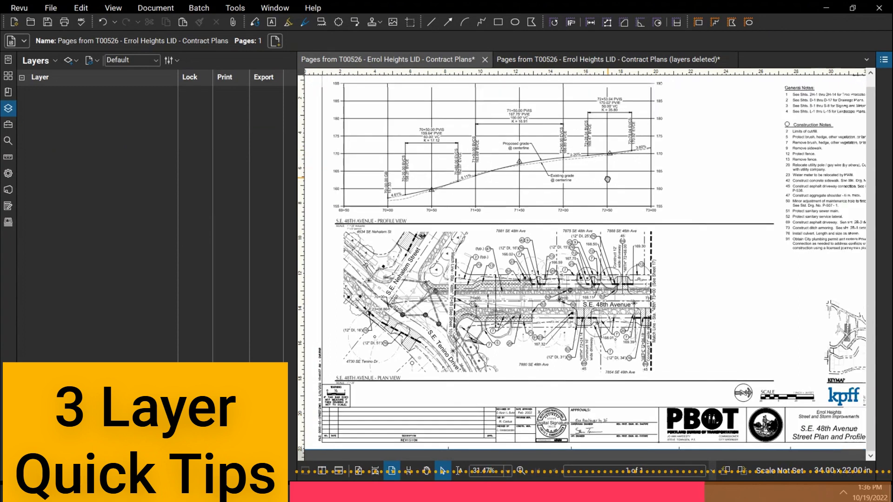
{"action": "scroll", "coordinate": [566, 174], "scroll_direction": "down", "scroll_amount": 1}
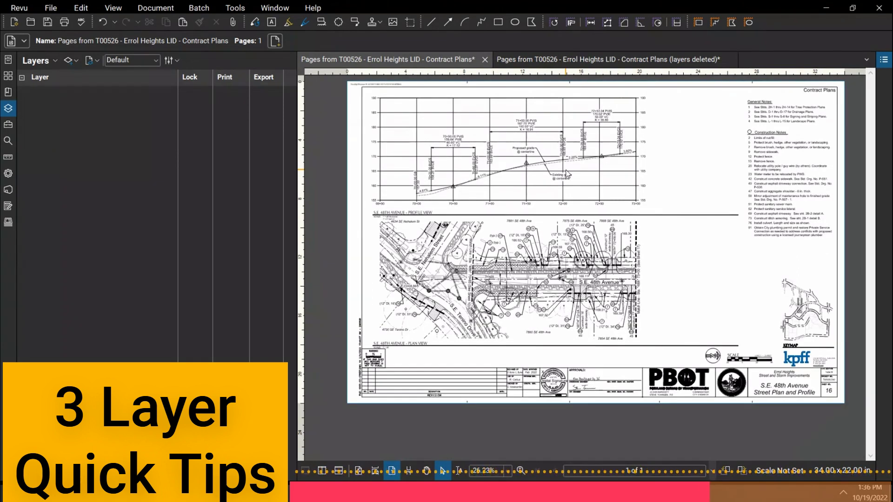
- Open the Wall Keymap with soils 01.19.22 PDF and hide its aerial, Soil Boundaries, Borings and Walls layers
{"action": "left_click", "coordinate": [816, 10]}
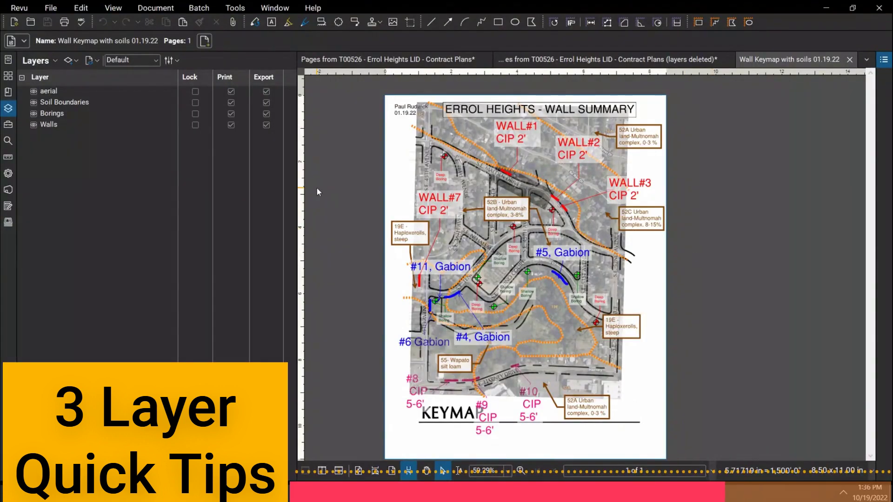
{"action": "left_click_drag", "start_coordinate": [296, 193], "coordinate": [241, 193]}
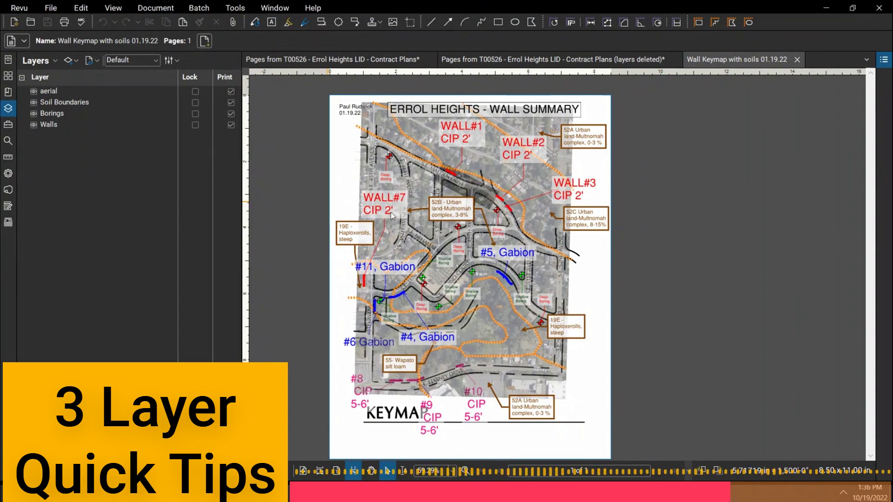
{"action": "left_click", "coordinate": [33, 91]}
{"action": "left_click", "coordinate": [33, 102]}
{"action": "left_click", "coordinate": [35, 114]}
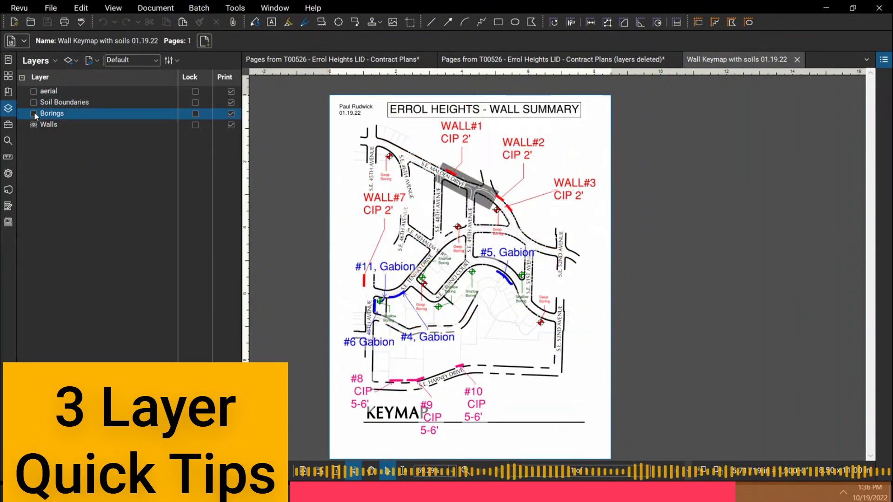
{"action": "left_click", "coordinate": [34, 124]}
{"action": "left_click_drag", "start_coordinate": [483, 259], "coordinate": [522, 236]}
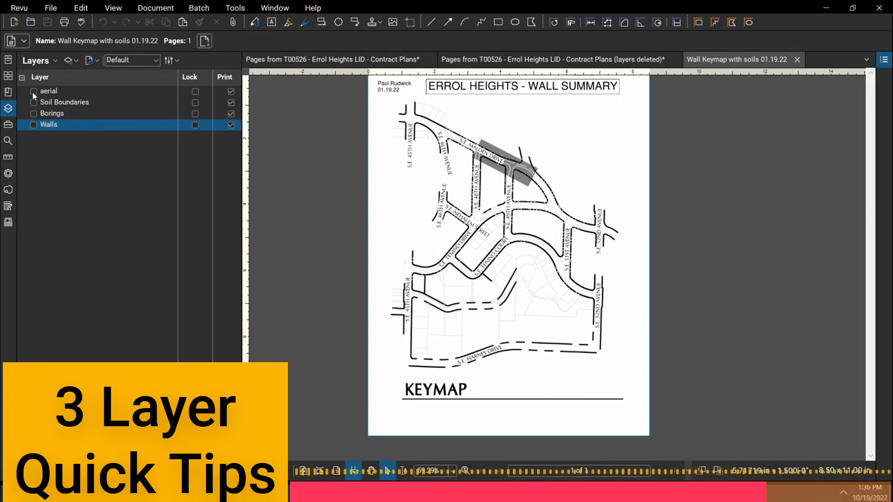
- Show the Walls and Borings layers on the keymap to compare wall and boring locations
{"action": "left_click", "coordinate": [33, 124]}
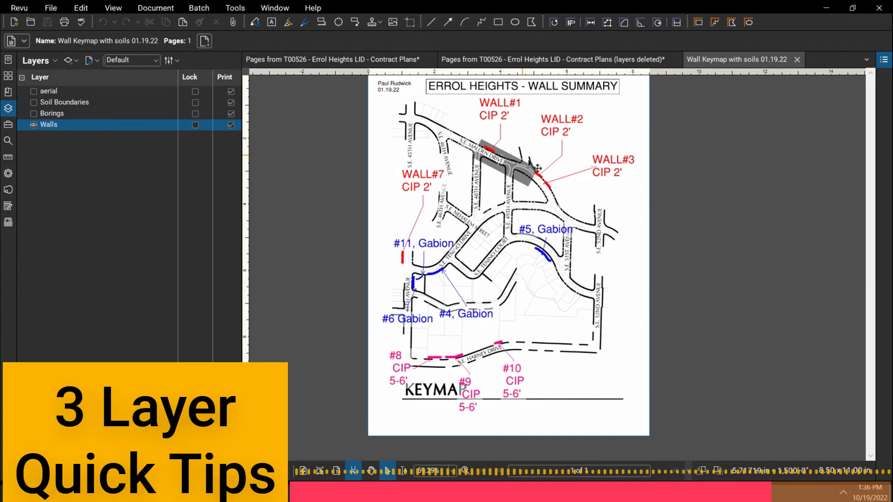
{"action": "left_click", "coordinate": [33, 114]}
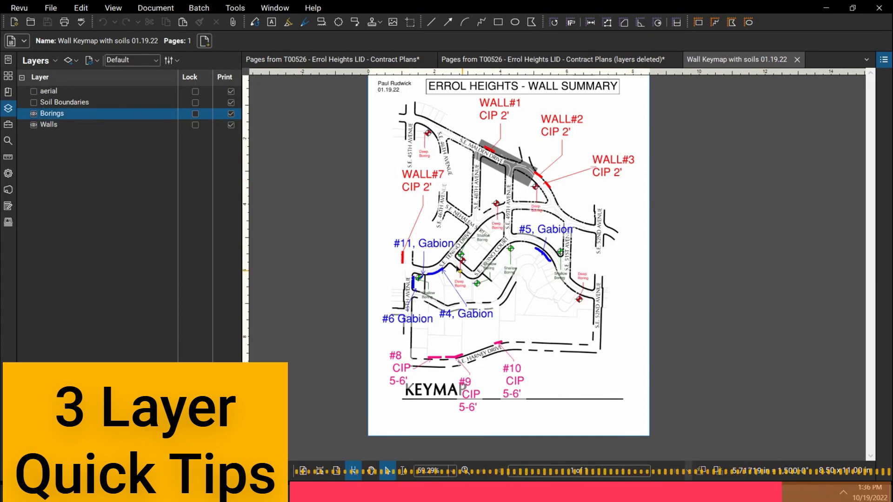
{"action": "scroll", "coordinate": [476, 267], "scroll_direction": "up", "scroll_amount": 2}
{"action": "scroll", "coordinate": [507, 277], "scroll_direction": "down", "scroll_amount": 1}
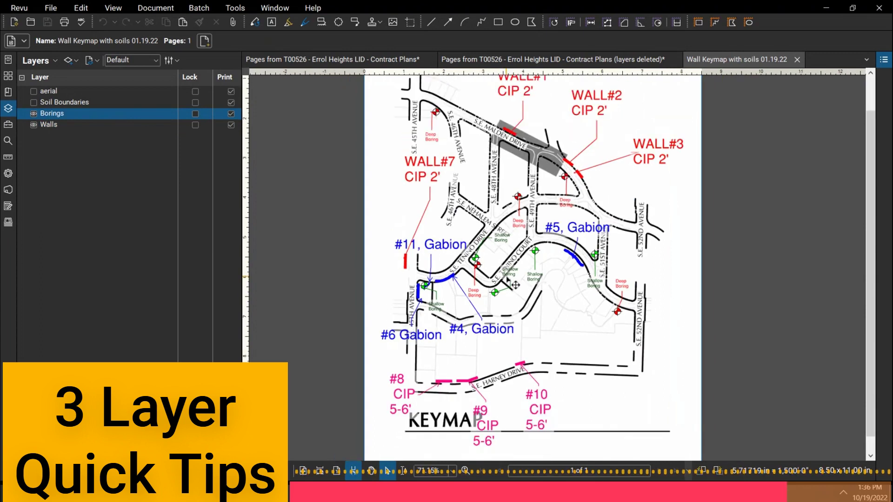
- Hide the Borings layer and show the aerial layer beneath the walls on the keymap
{"action": "left_click", "coordinate": [33, 114]}
{"action": "left_click", "coordinate": [33, 91]}
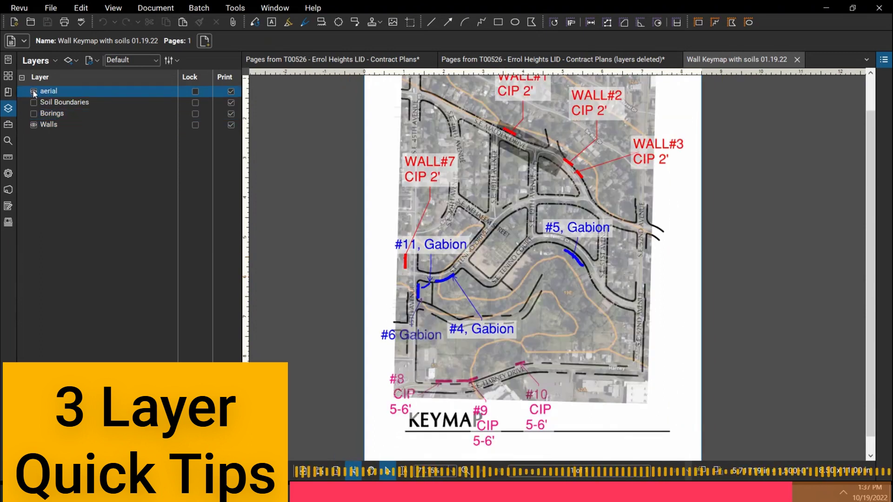
{"action": "left_click_drag", "start_coordinate": [626, 198], "coordinate": [613, 220]}
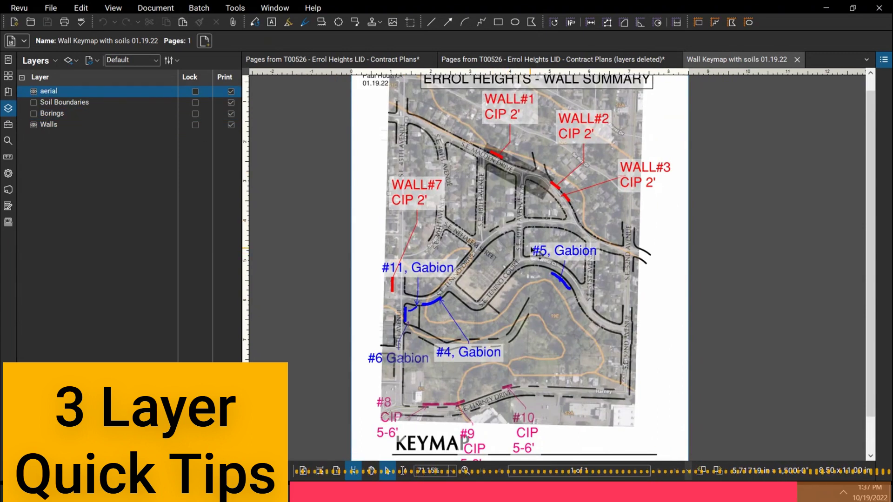
{"action": "left_click_drag", "start_coordinate": [673, 246], "coordinate": [661, 254]}
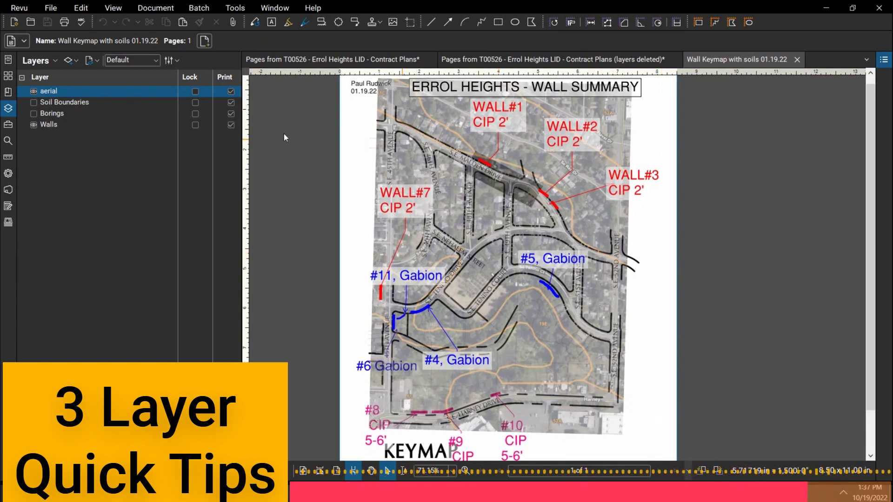
- Show the Soil Boundaries layer and hide the aerial layer, leaving soils and walls over the street keymap
{"action": "left_click", "coordinate": [33, 103]}
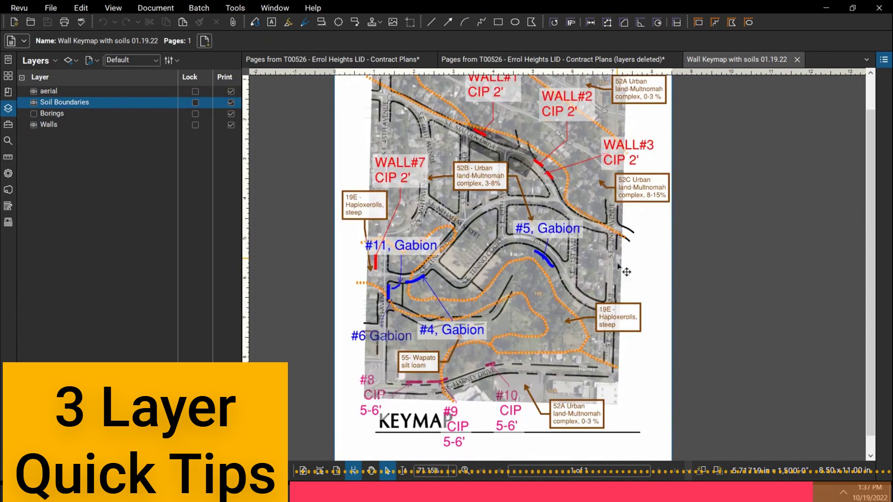
{"action": "left_click", "coordinate": [34, 91]}
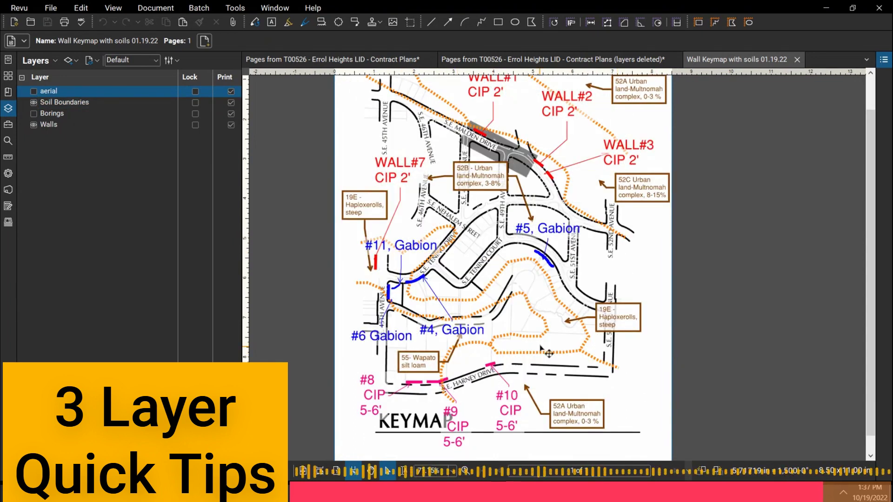
{"action": "left_click_drag", "start_coordinate": [676, 277], "coordinate": [680, 296]}
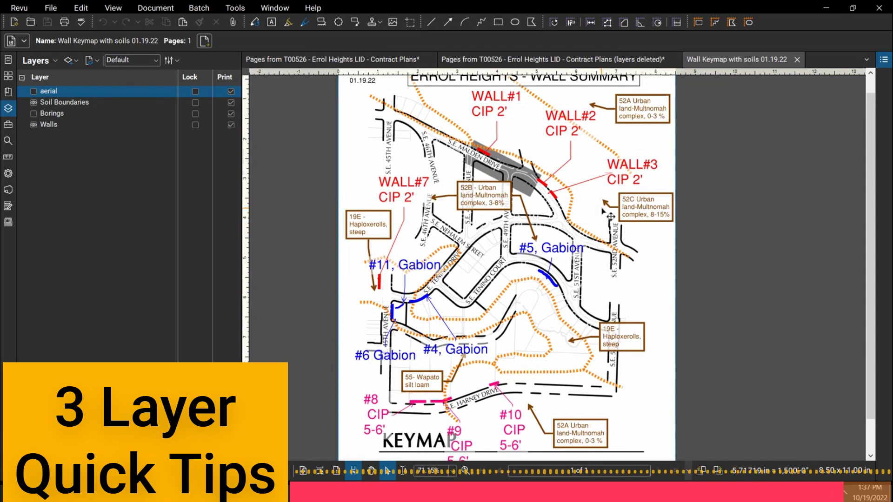
{"action": "scroll", "coordinate": [647, 268], "scroll_direction": "down", "scroll_amount": 1}
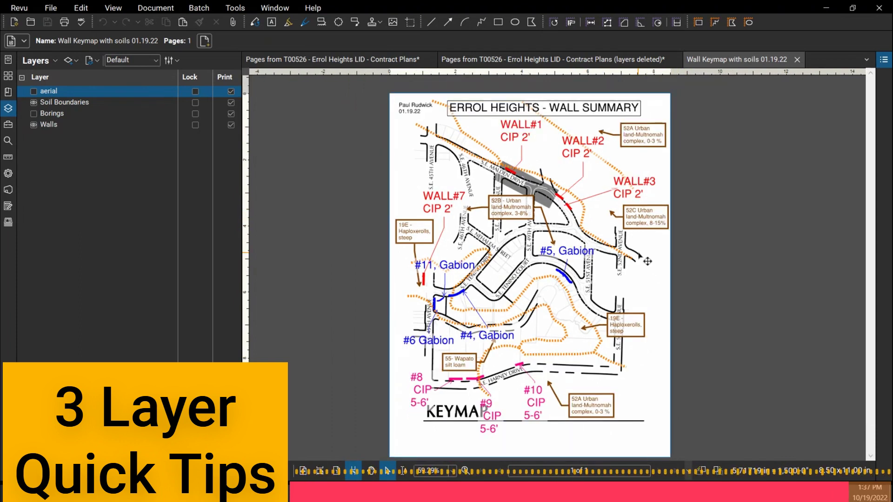